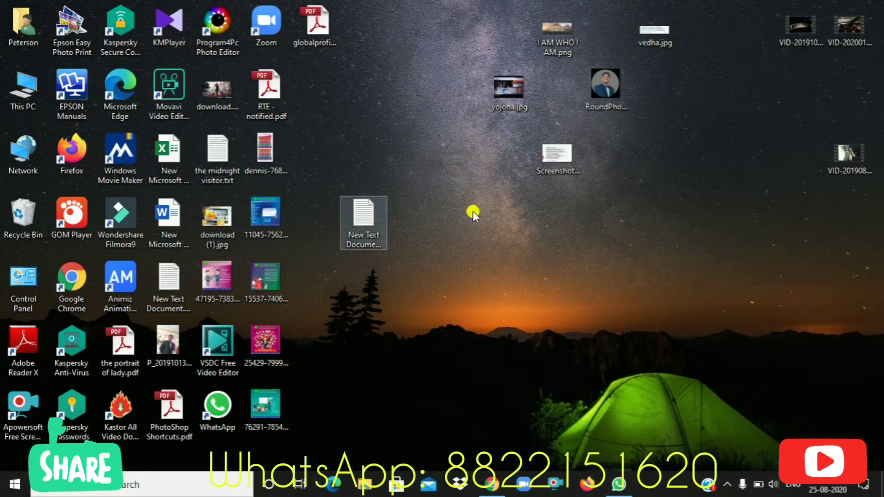
Bring Chrome forward and sign in to the Magnessa virtual office with the saved credentials
{"action": "left_click", "coordinate": [514, 352]}
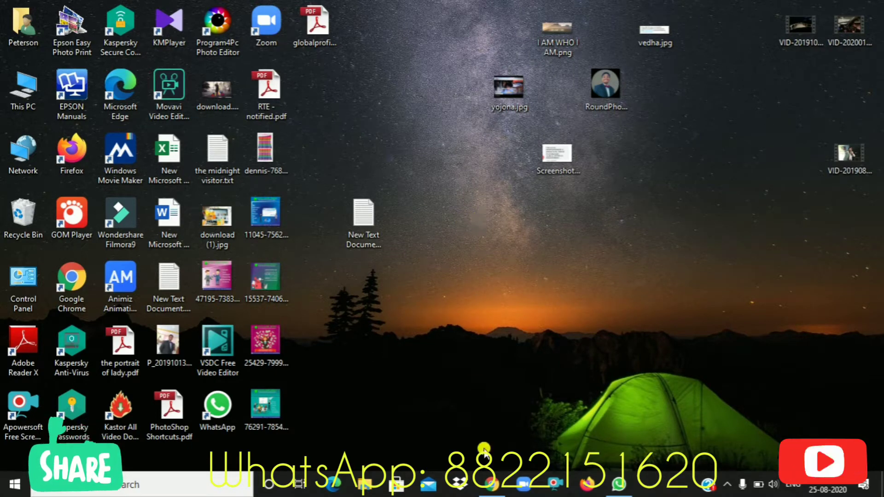
{"action": "left_click", "coordinate": [492, 484]}
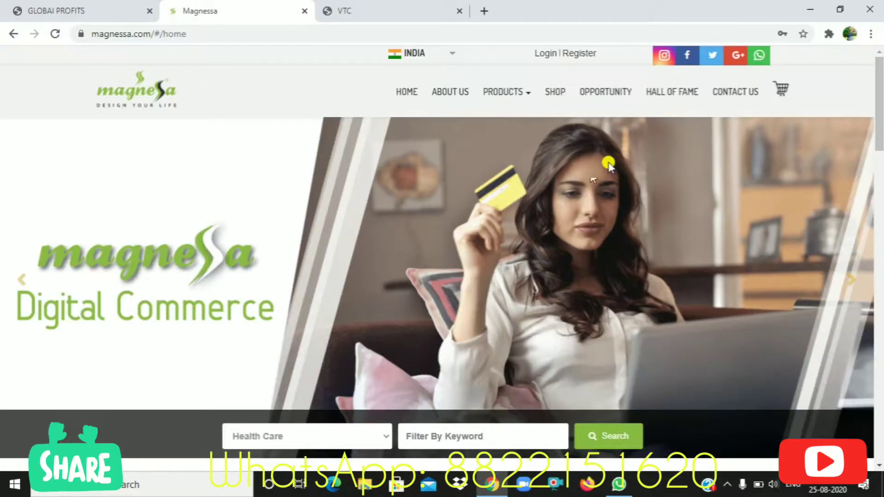
{"action": "left_click", "coordinate": [546, 55]}
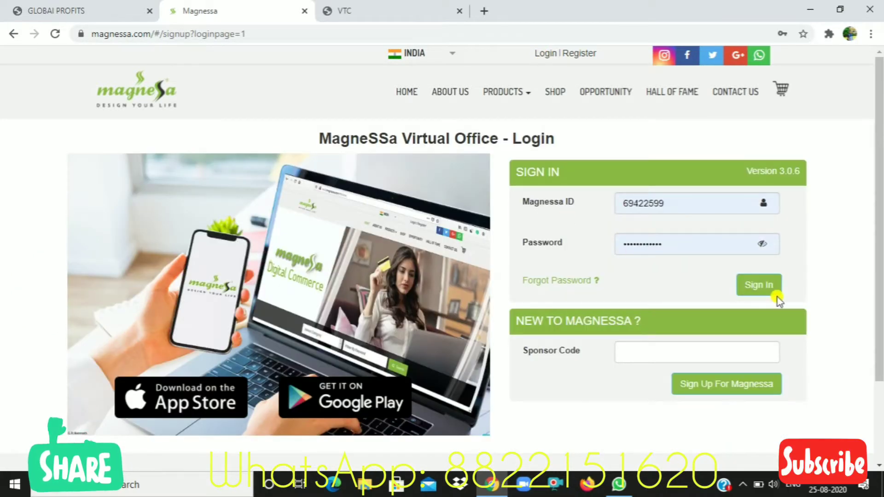
{"action": "left_click", "coordinate": [761, 286]}
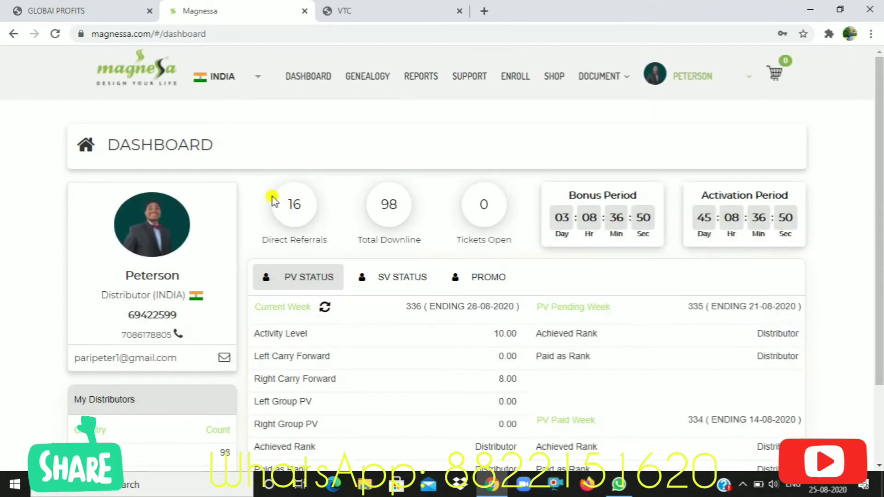
{"action": "left_click", "coordinate": [366, 79]}
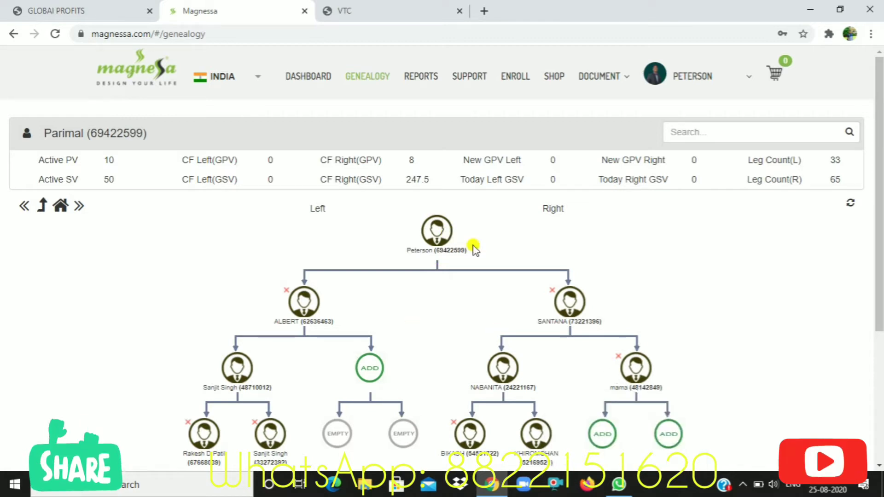
{"action": "scroll", "coordinate": [421, 299], "scroll_direction": "down", "scroll_amount": 5}
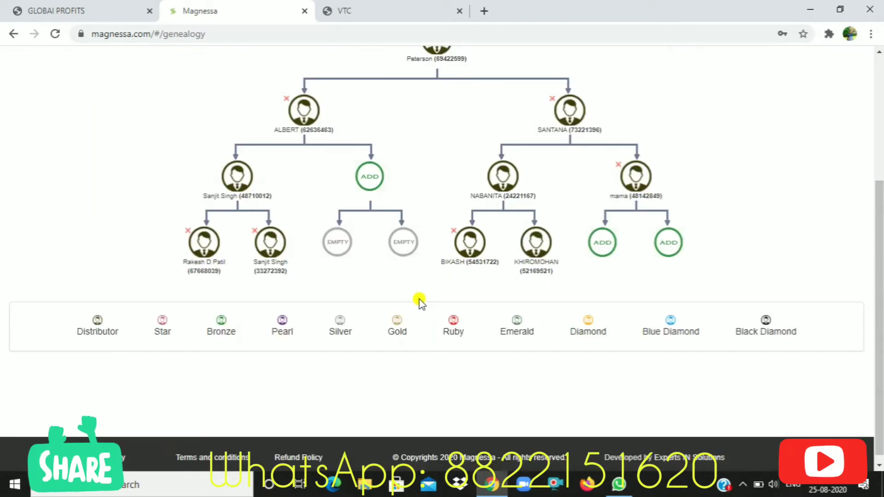
{"action": "mouse_move", "coordinate": [237, 169]}
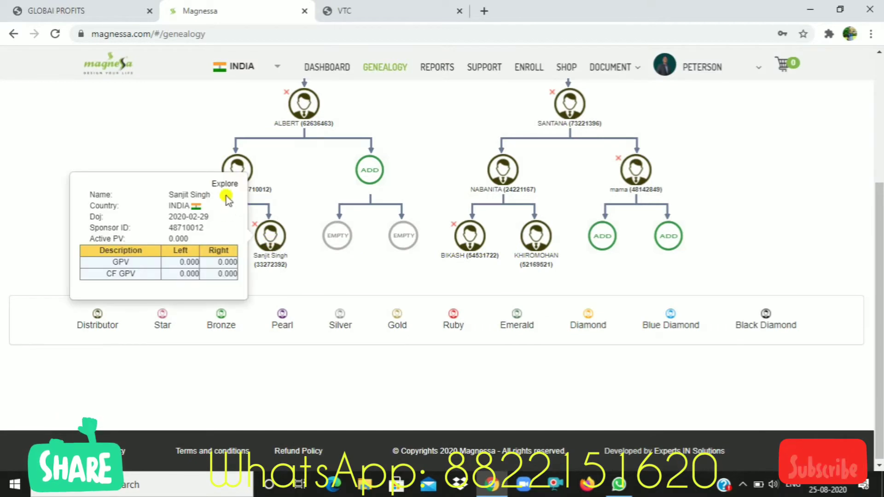
{"action": "left_click", "coordinate": [226, 185]}
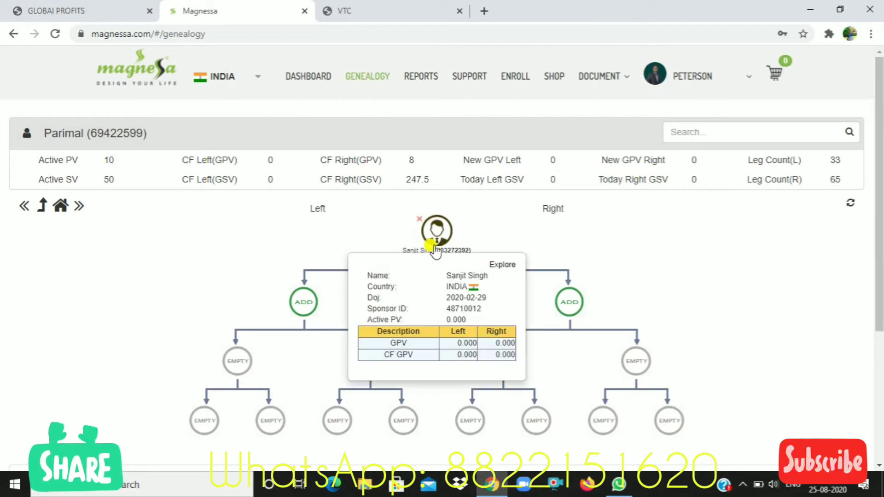
{"action": "left_click", "coordinate": [571, 305]}
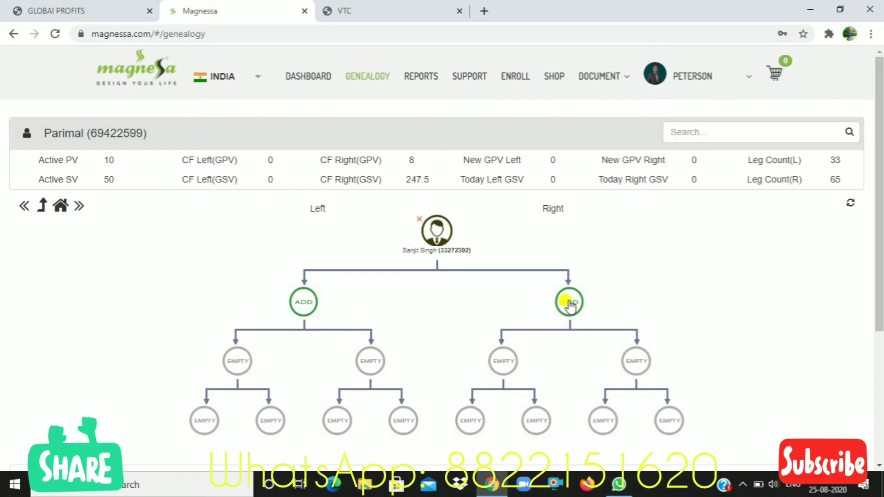
Start a registration link for the right slot and fill the contact name from autocomplete
{"action": "left_click", "coordinate": [570, 304]}
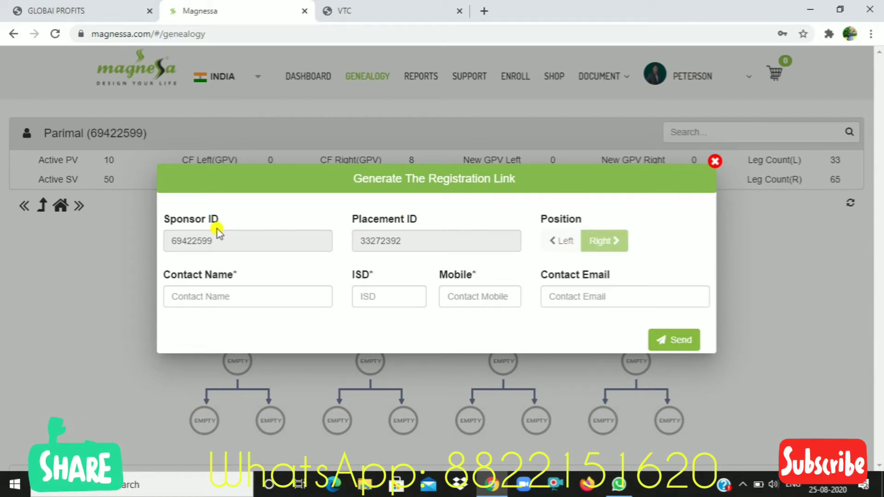
{"action": "left_click", "coordinate": [221, 296]}
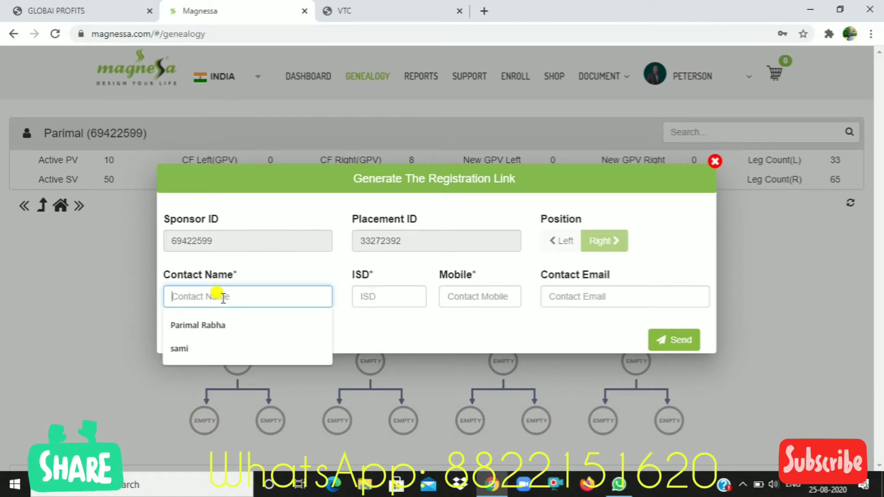
{"action": "left_click", "coordinate": [210, 326]}
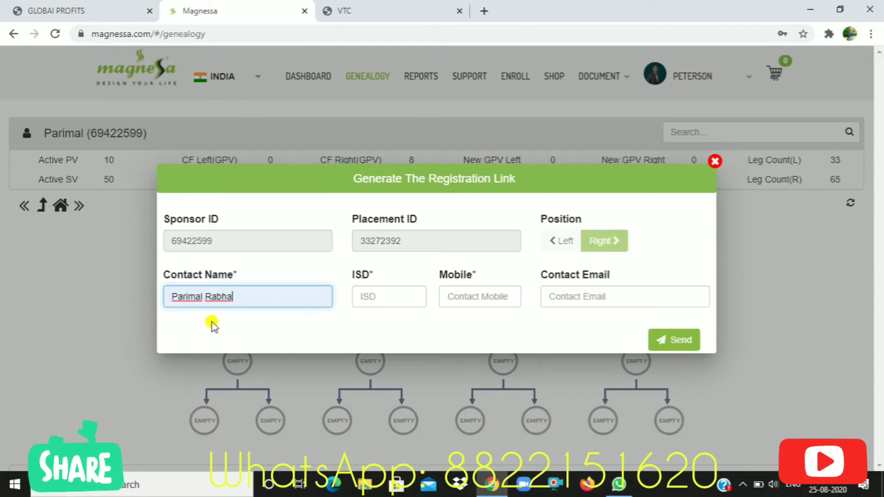
Enter ISD code 0 and fill the mobile number from the suggestion
{"action": "left_click", "coordinate": [413, 297]}
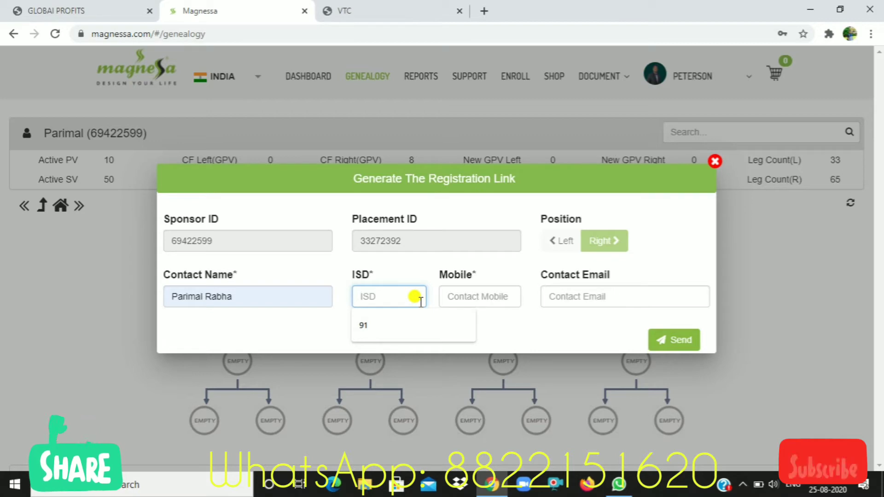
{"action": "type", "text": "0"}
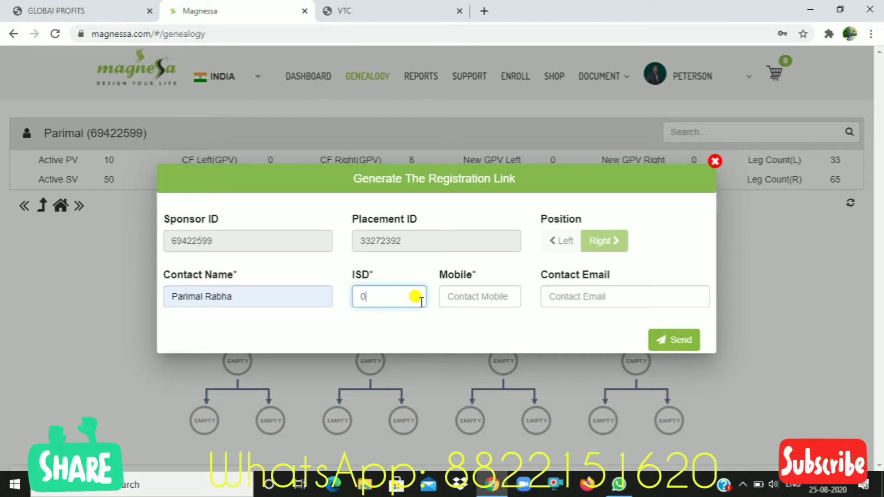
{"action": "left_click", "coordinate": [466, 300]}
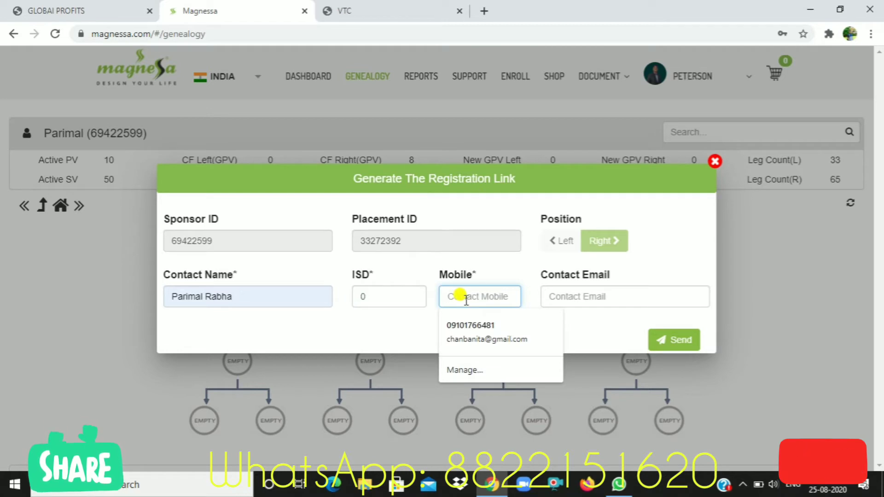
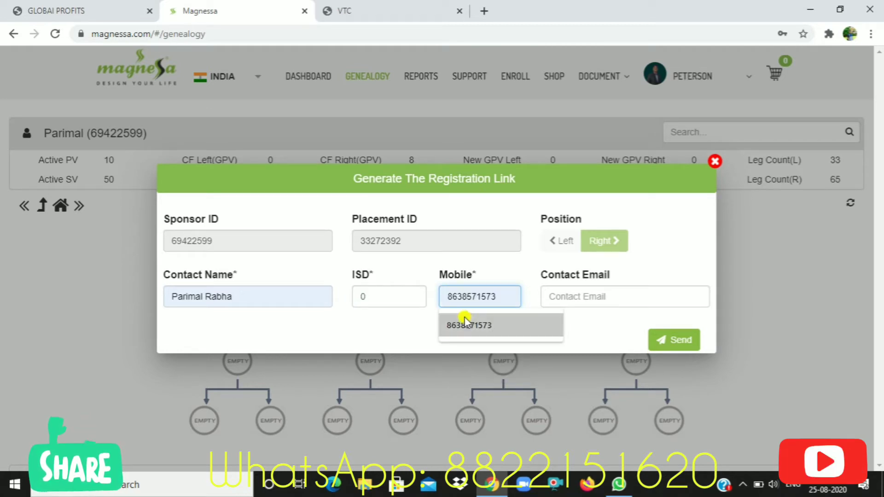
{"action": "left_click", "coordinate": [463, 322]}
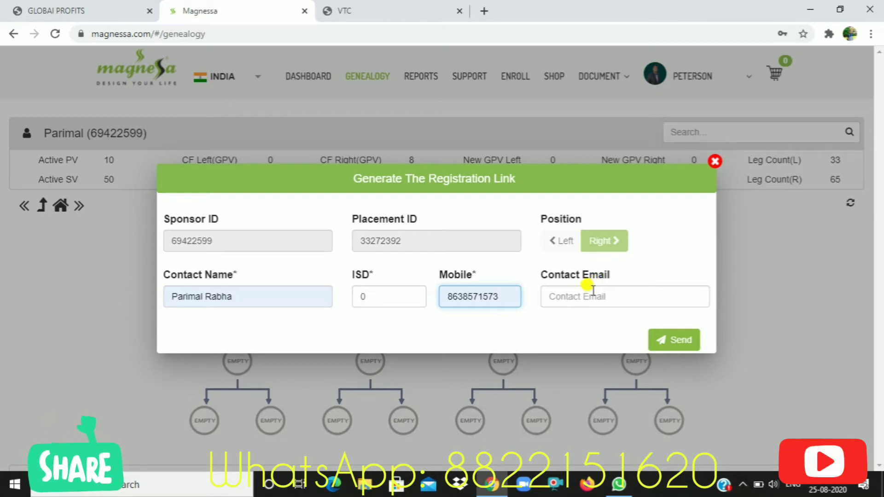
After the missing-email error, add the suggested contact email and resend the right-side link request
{"action": "left_click", "coordinate": [672, 340]}
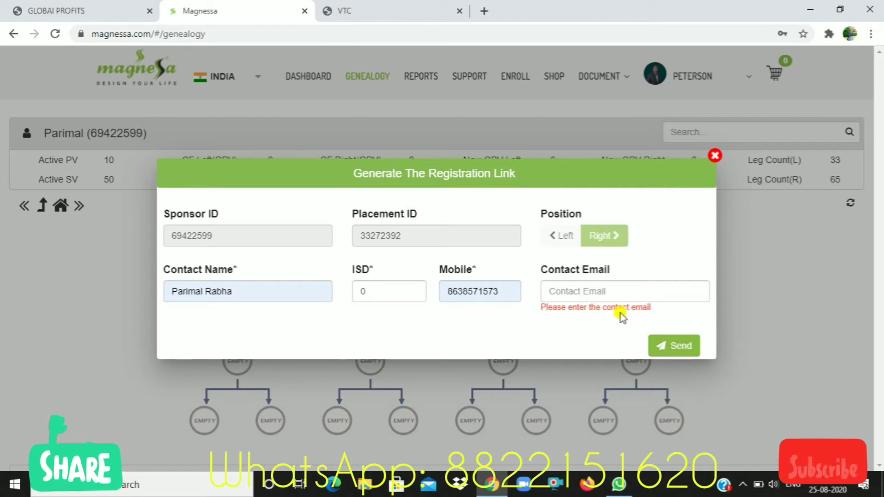
{"action": "left_click", "coordinate": [594, 286]}
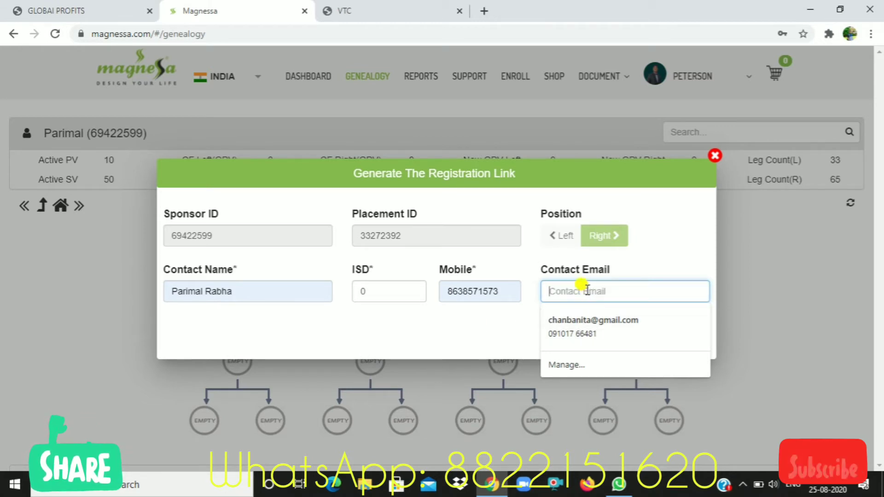
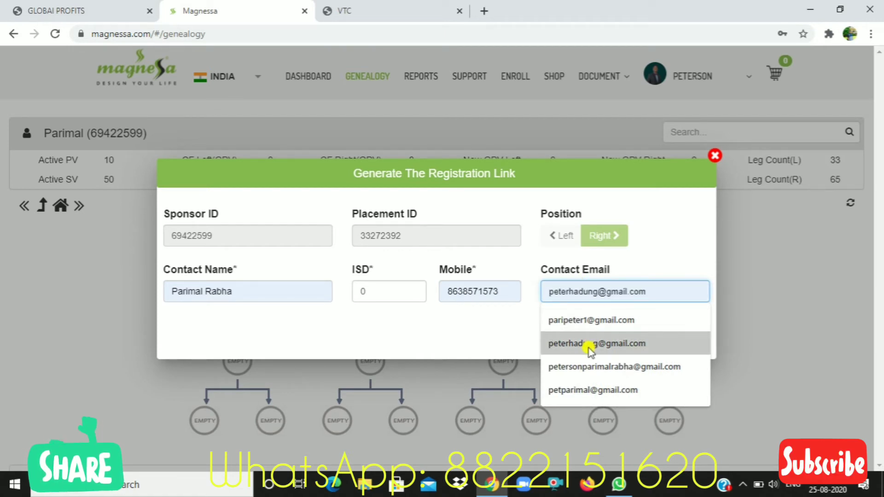
{"action": "left_click", "coordinate": [585, 321]}
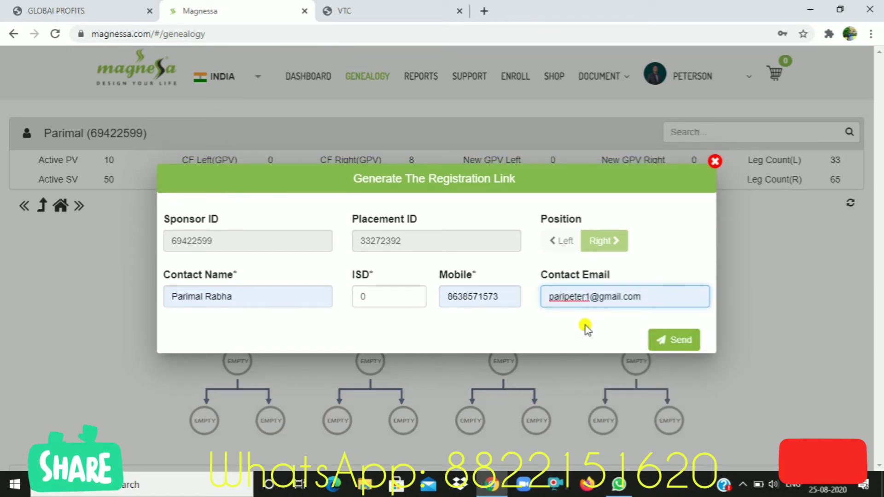
{"action": "left_click", "coordinate": [687, 343]}
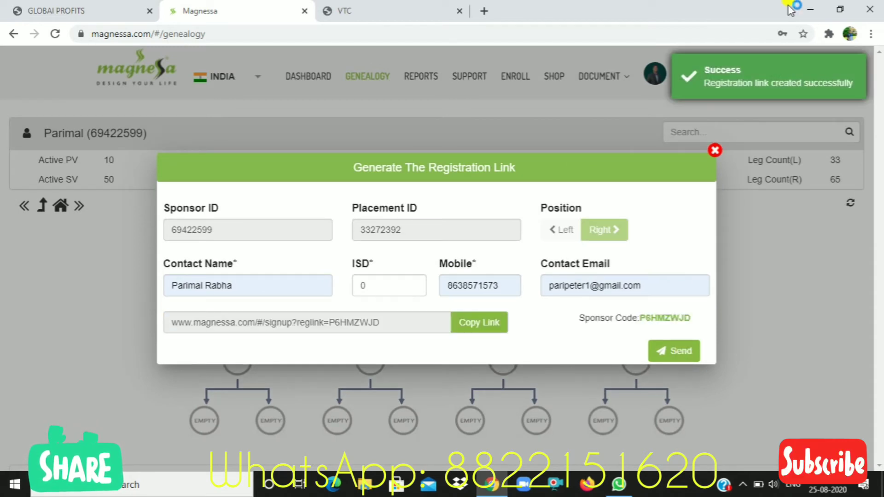
Dismiss the success notice, copy the signup link until 'Link copied Successfully' appears, and bring up WhatsApp
{"action": "left_click", "coordinate": [763, 94]}
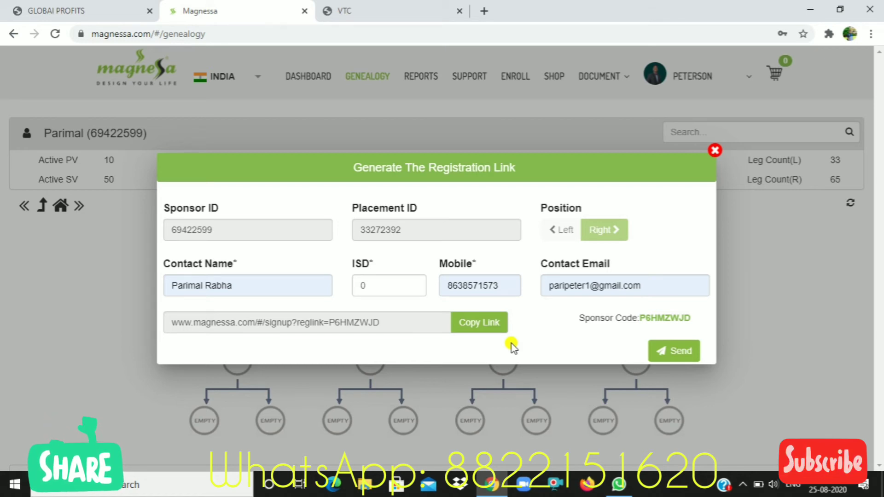
{"action": "left_click", "coordinate": [481, 325]}
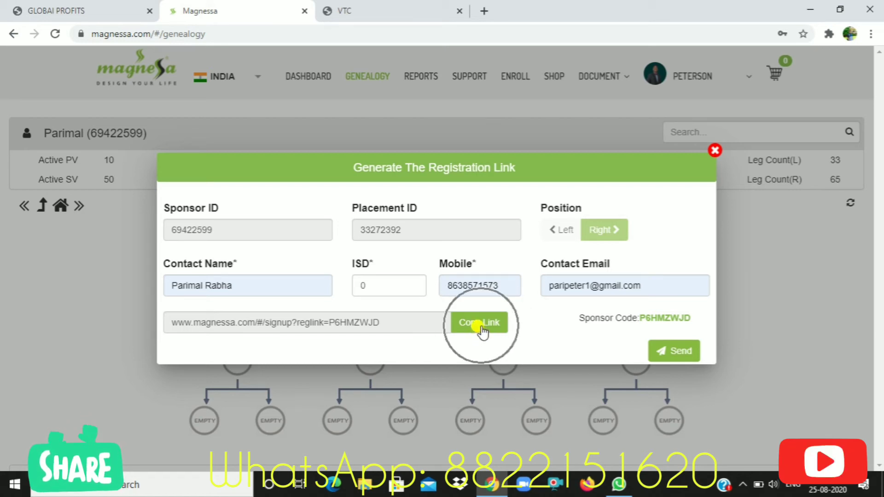
{"action": "left_click", "coordinate": [481, 328]}
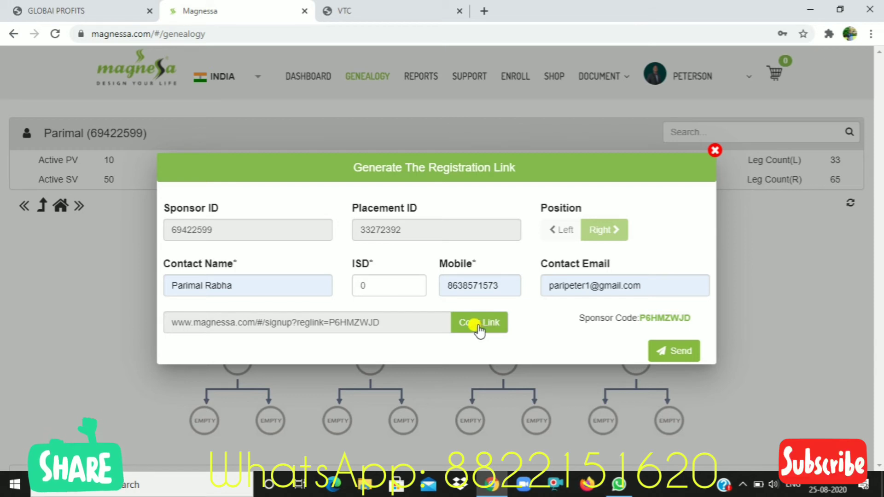
{"action": "left_click", "coordinate": [479, 328]}
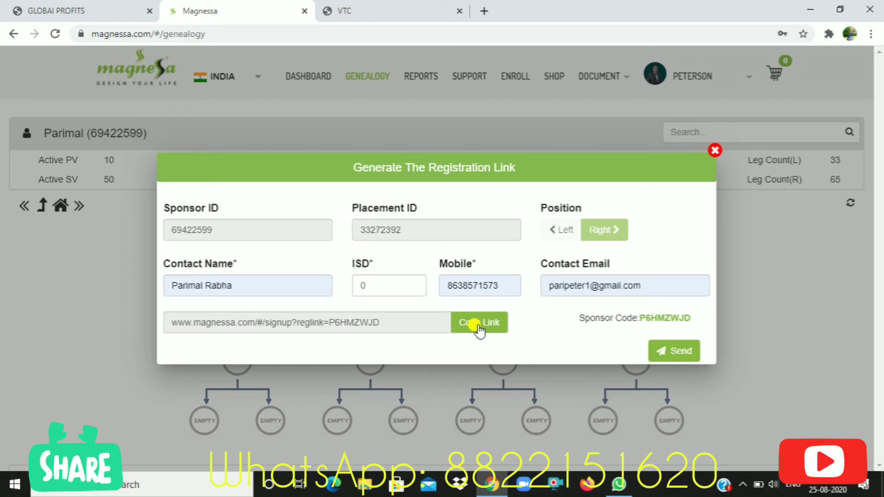
{"action": "left_click", "coordinate": [479, 328]}
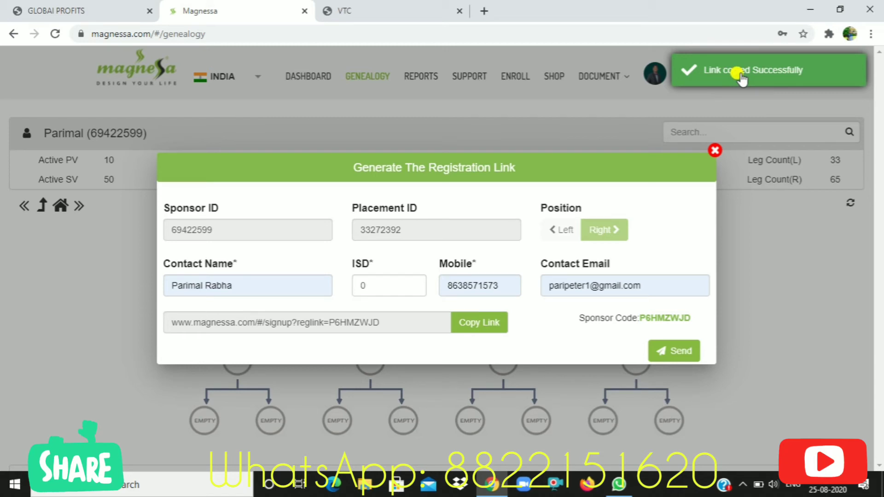
{"action": "left_click", "coordinate": [621, 484]}
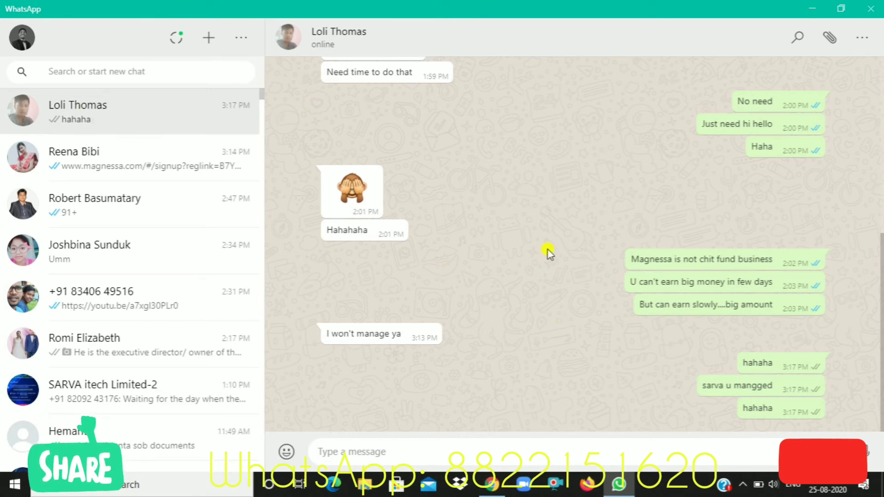
Paste the copied registration link into the chat and send it
{"action": "scroll", "coordinate": [518, 270], "scroll_direction": "up", "scroll_amount": 2}
{"action": "scroll", "coordinate": [437, 214], "scroll_direction": "up", "scroll_amount": 3}
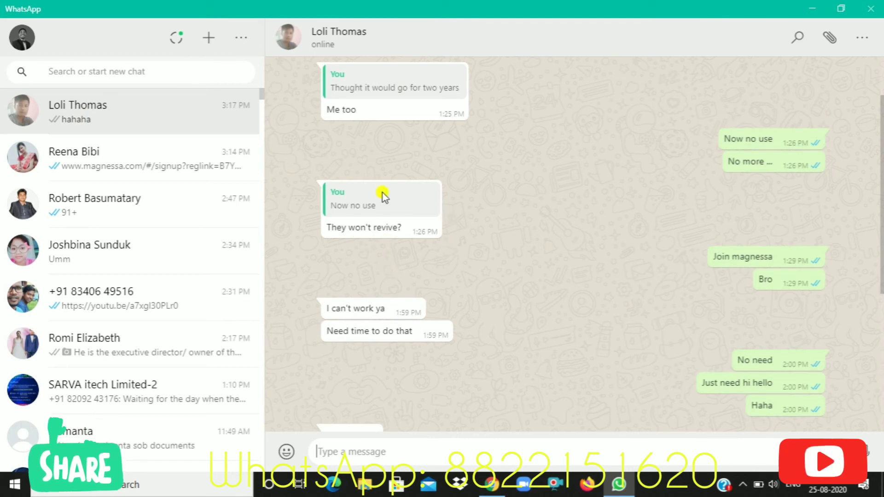
{"action": "scroll", "coordinate": [432, 313], "scroll_direction": "down", "scroll_amount": 3}
{"action": "scroll", "coordinate": [431, 313], "scroll_direction": "down", "scroll_amount": 2}
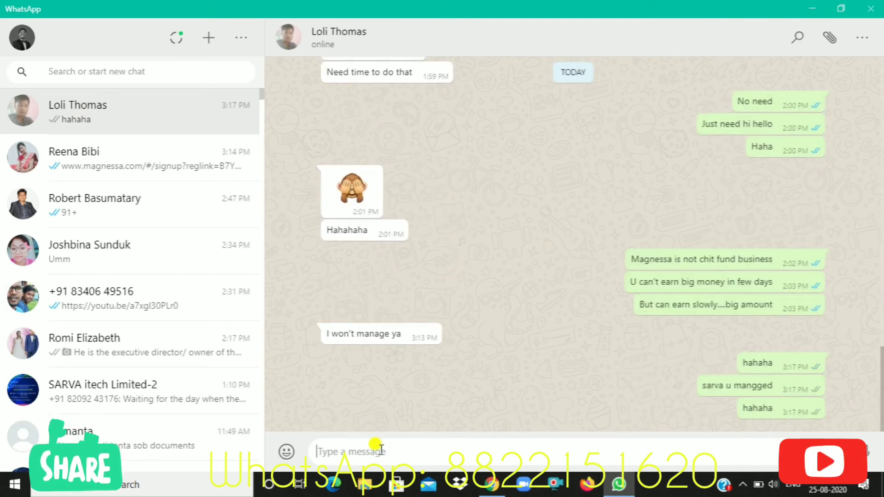
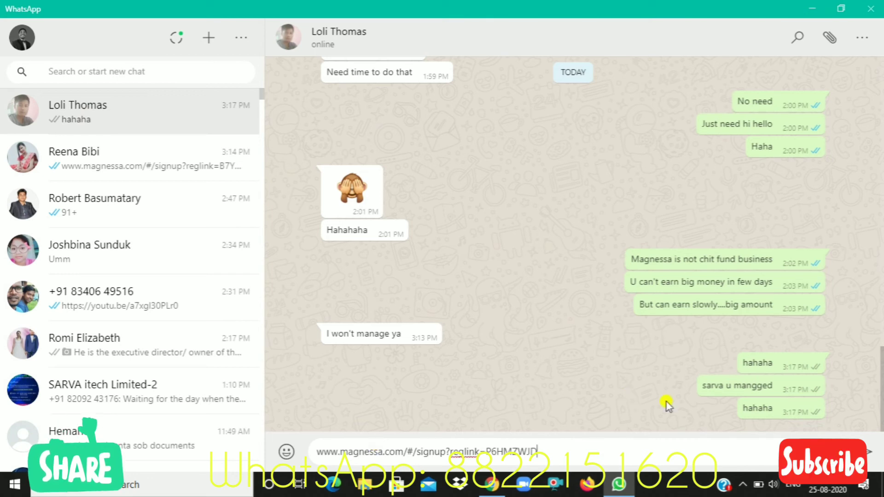
{"action": "key", "text": "Return"}
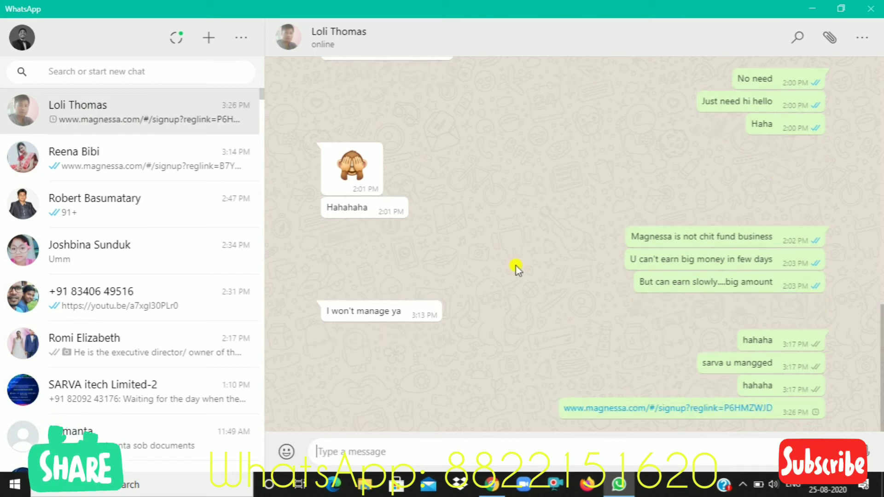
Scroll through the chat, then switch back to Magnessa in the browser
{"action": "scroll", "coordinate": [517, 267], "scroll_direction": "up", "scroll_amount": 3}
{"action": "scroll", "coordinate": [517, 267], "scroll_direction": "up", "scroll_amount": 3}
{"action": "scroll", "coordinate": [517, 267], "scroll_direction": "up", "scroll_amount": 1}
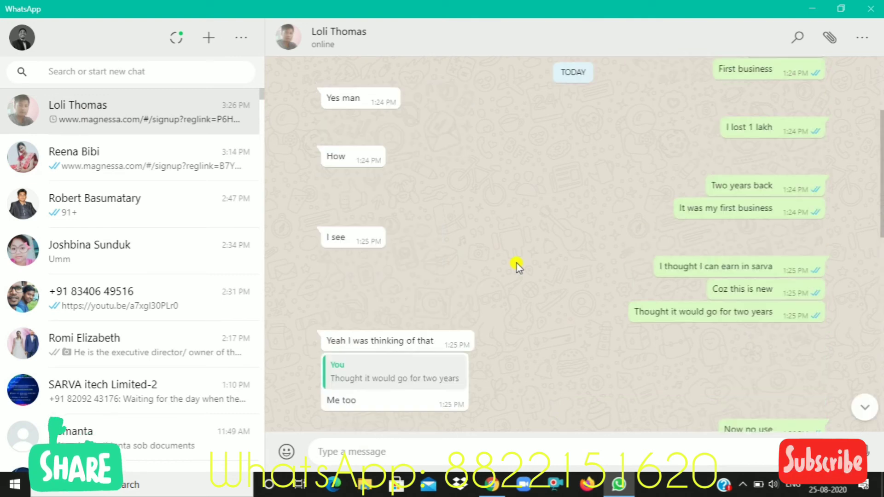
{"action": "scroll", "coordinate": [518, 270], "scroll_direction": "down", "scroll_amount": 3}
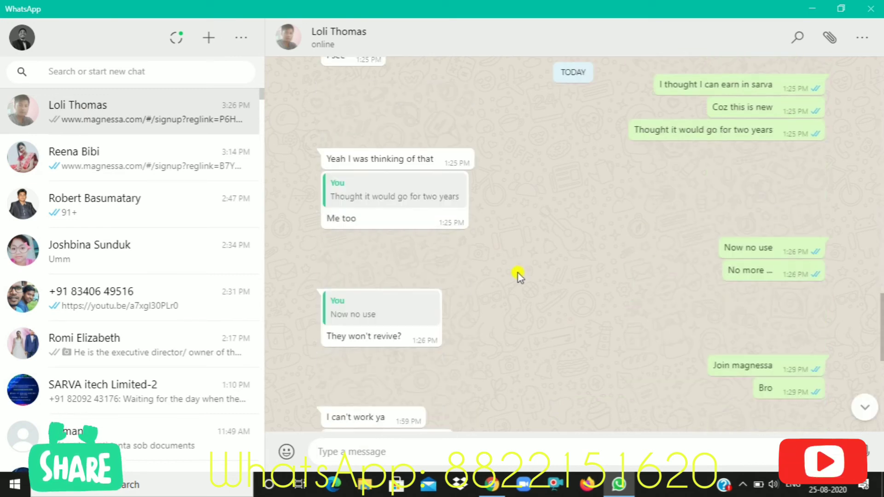
{"action": "scroll", "coordinate": [518, 275], "scroll_direction": "down", "scroll_amount": 5}
{"action": "scroll", "coordinate": [518, 277], "scroll_direction": "up", "scroll_amount": 4}
{"action": "scroll", "coordinate": [519, 277], "scroll_direction": "up", "scroll_amount": 4}
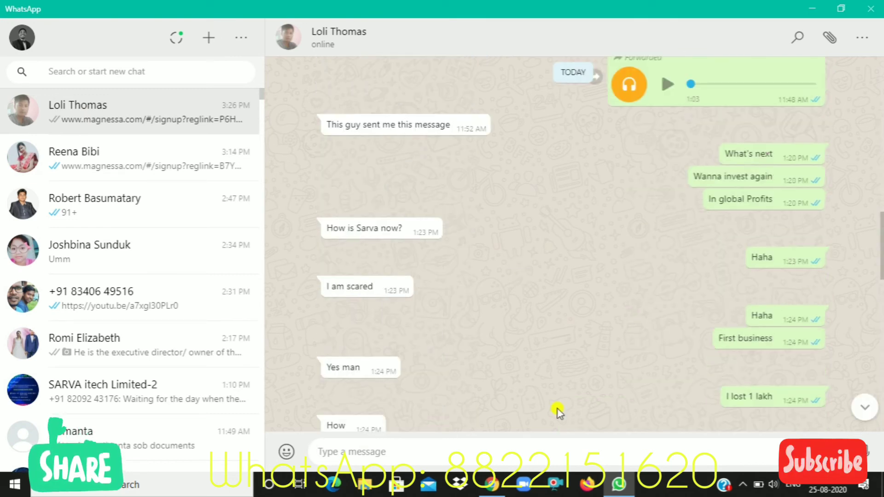
{"action": "left_click", "coordinate": [488, 488]}
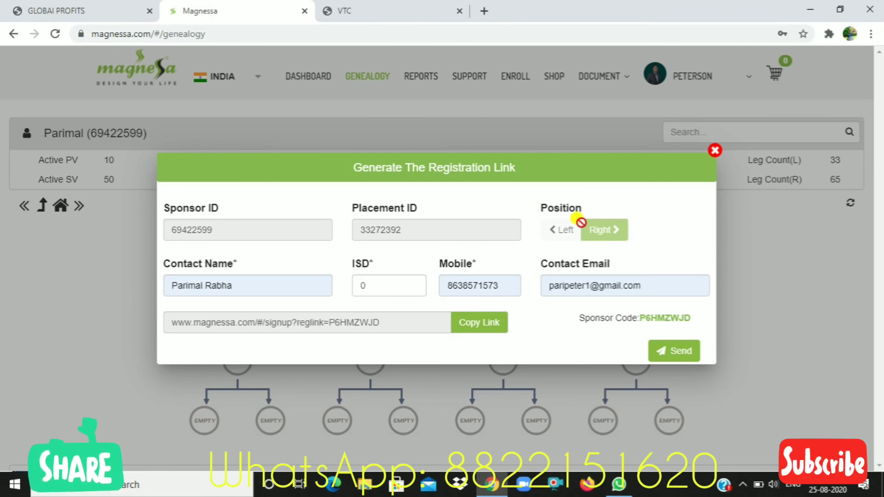
{"action": "left_click", "coordinate": [716, 152]}
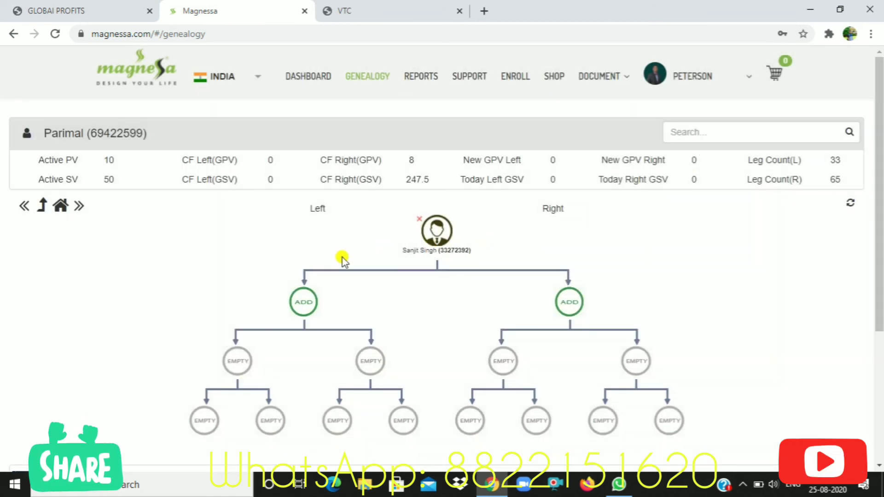
{"action": "scroll", "coordinate": [342, 261], "scroll_direction": "down", "scroll_amount": 5}
{"action": "scroll", "coordinate": [343, 266], "scroll_direction": "up", "scroll_amount": 5}
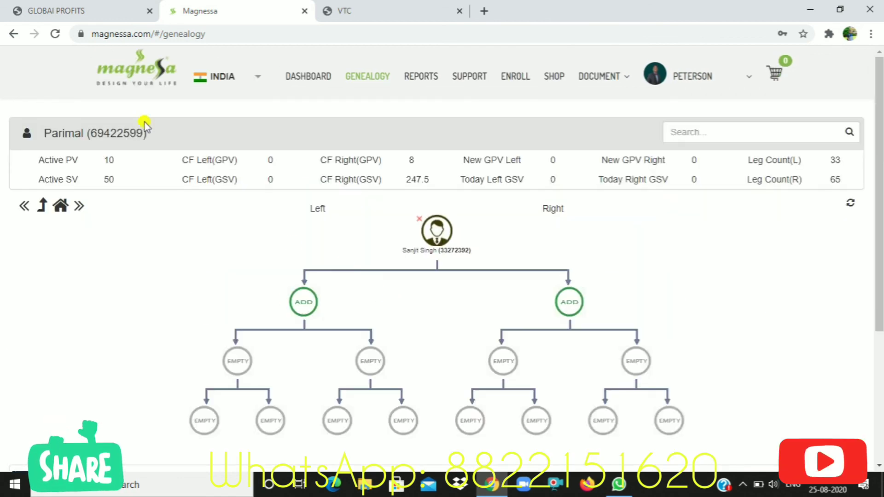
Log out through the PETERSON account dropdown to reach the public home page
{"action": "left_click", "coordinate": [746, 79]}
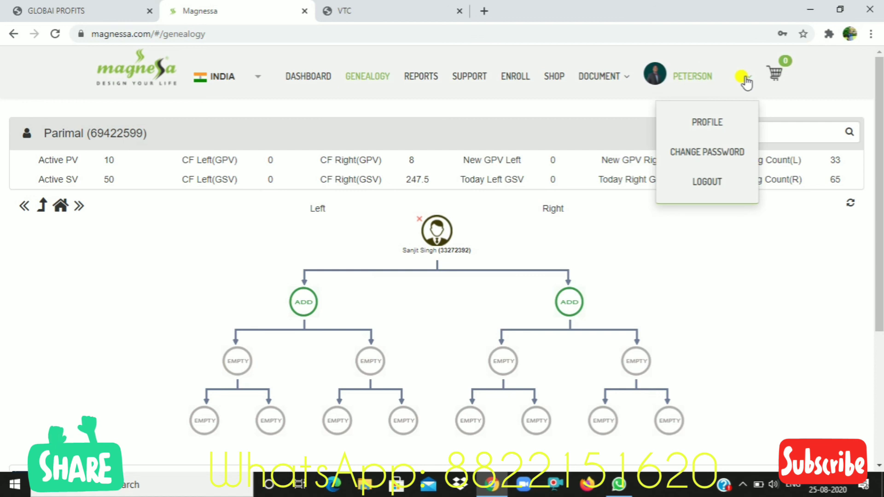
{"action": "left_click", "coordinate": [722, 184]}
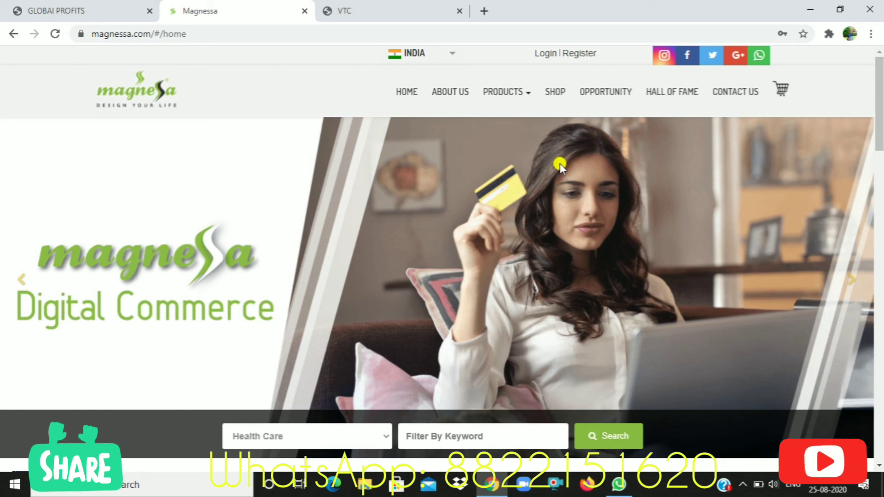
{"action": "left_click", "coordinate": [597, 235]}
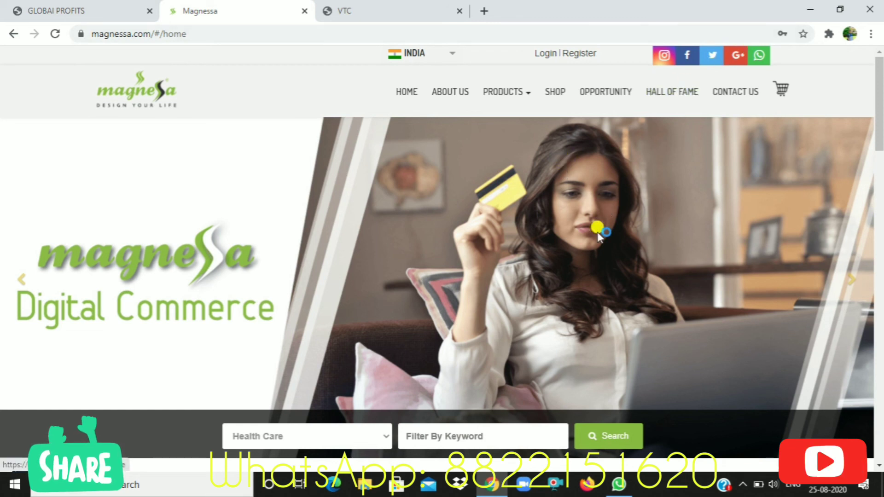